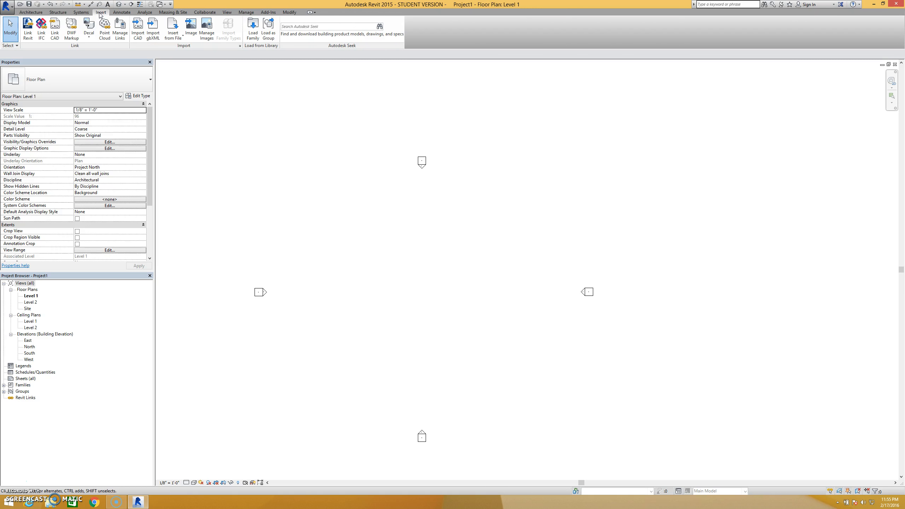
# Start a CAD import of VS1.dwg from the Desktop, limited to the current view only.
pyautogui.click(67, 45)
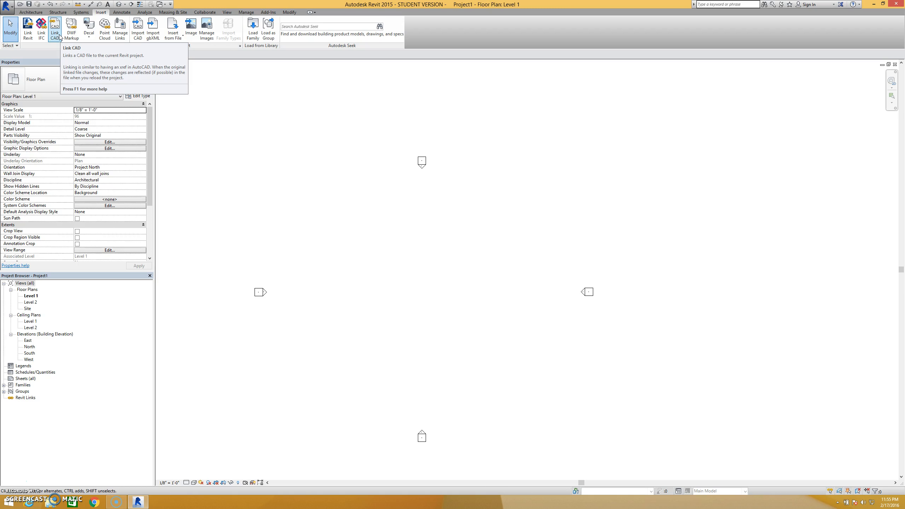
pyautogui.click(141, 38)
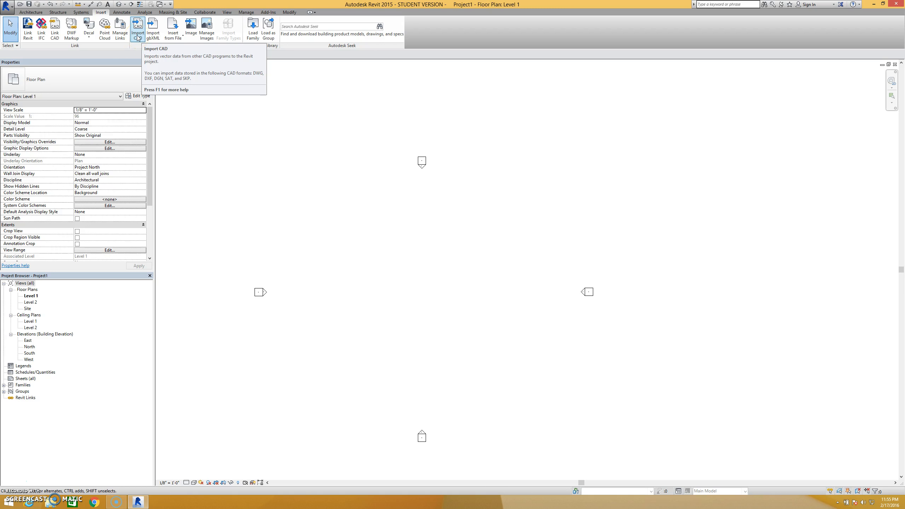
pyautogui.click(137, 37)
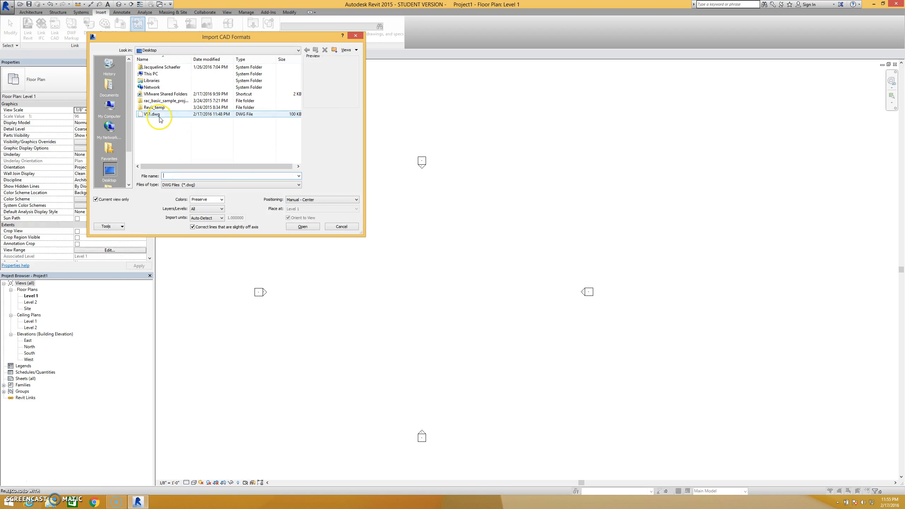
pyautogui.click(160, 116)
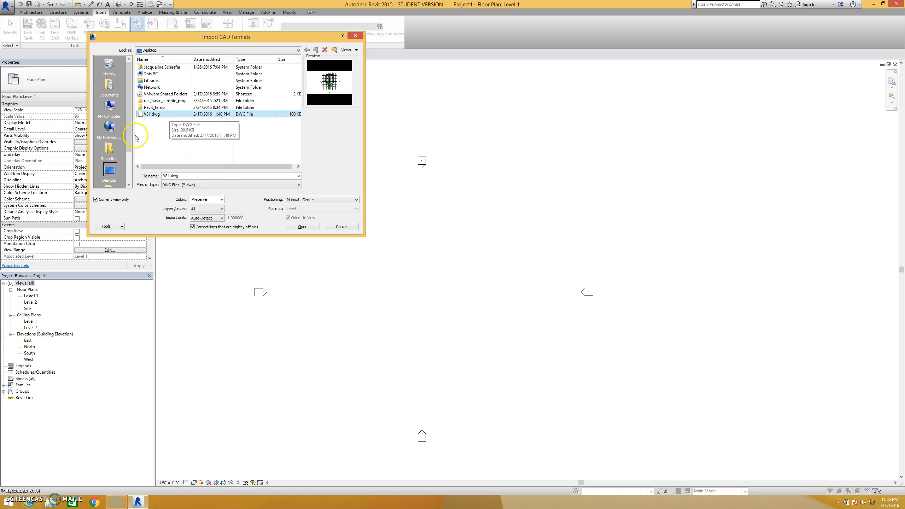
pyautogui.click(96, 200)
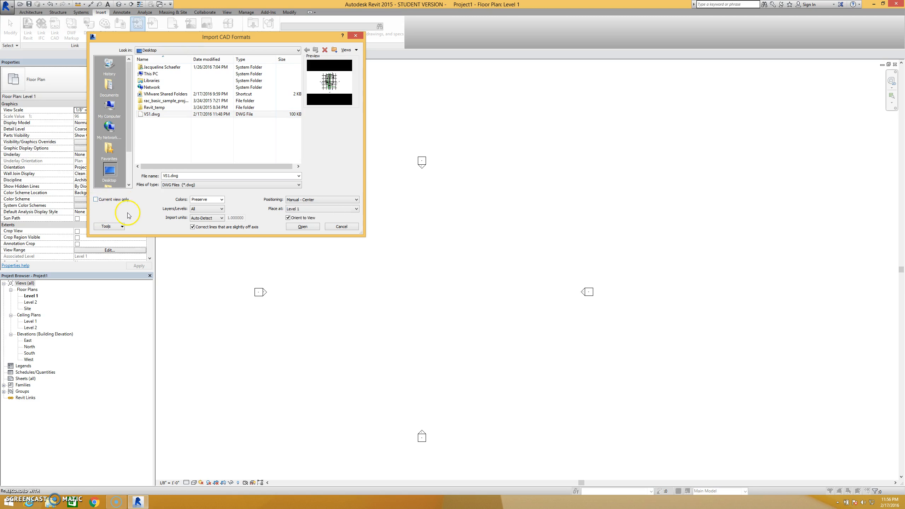
pyautogui.click(95, 200)
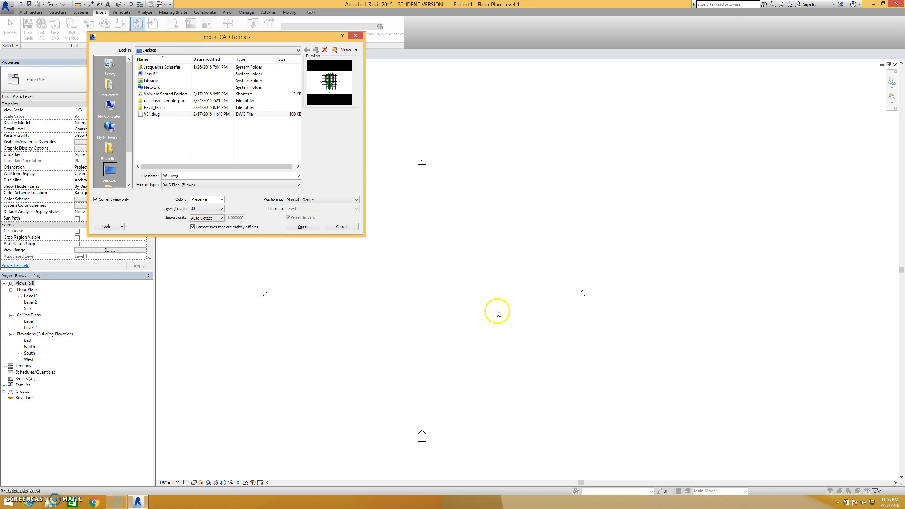
# Set the import's colors to Preserve and its layers/levels to All.
pyautogui.click(222, 200)
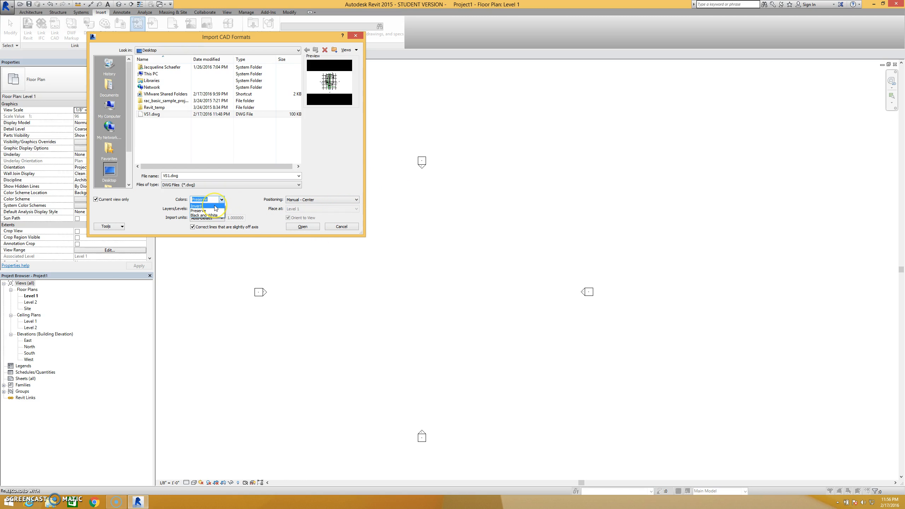
pyautogui.click(216, 211)
pyautogui.click(216, 216)
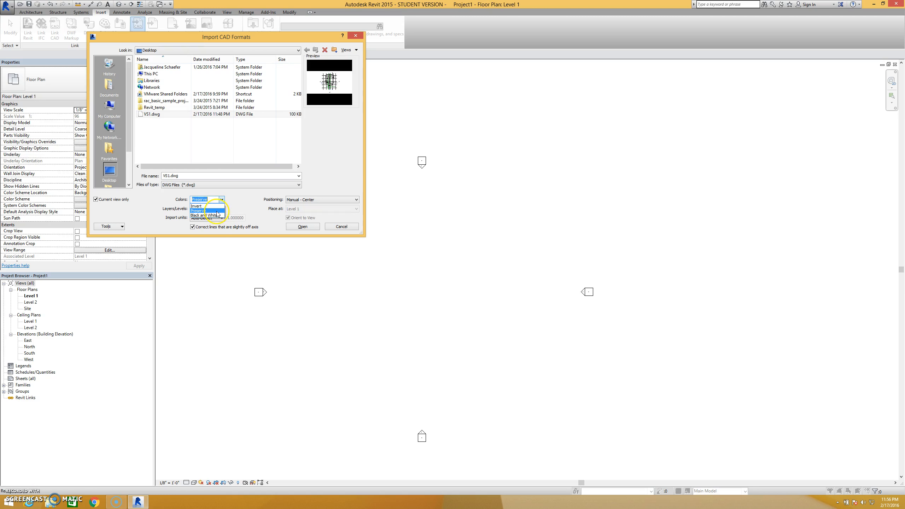
pyautogui.click(216, 211)
pyautogui.click(215, 212)
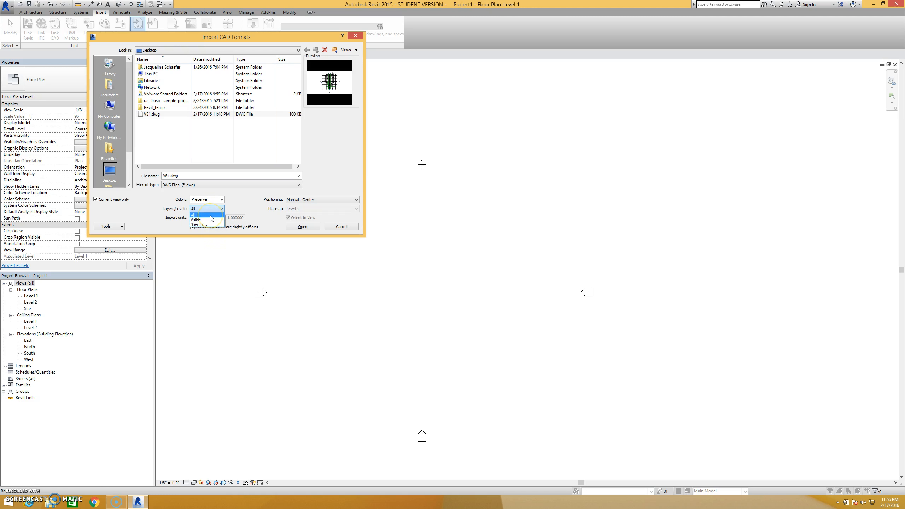
pyautogui.click(214, 220)
pyautogui.click(220, 226)
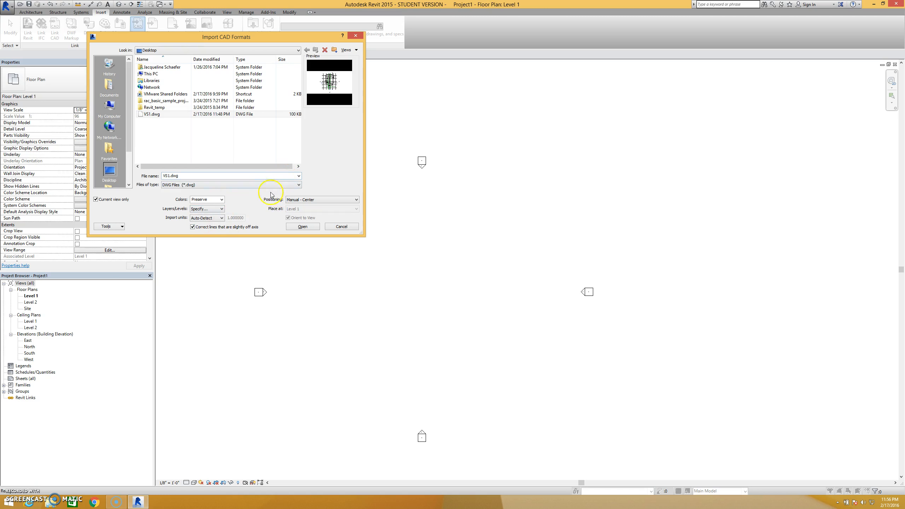
pyautogui.click(221, 209)
pyautogui.click(205, 214)
# Import the drawing with Manual - Center positioning and place it between the four elevation markers on Level 1.
pyautogui.click(310, 202)
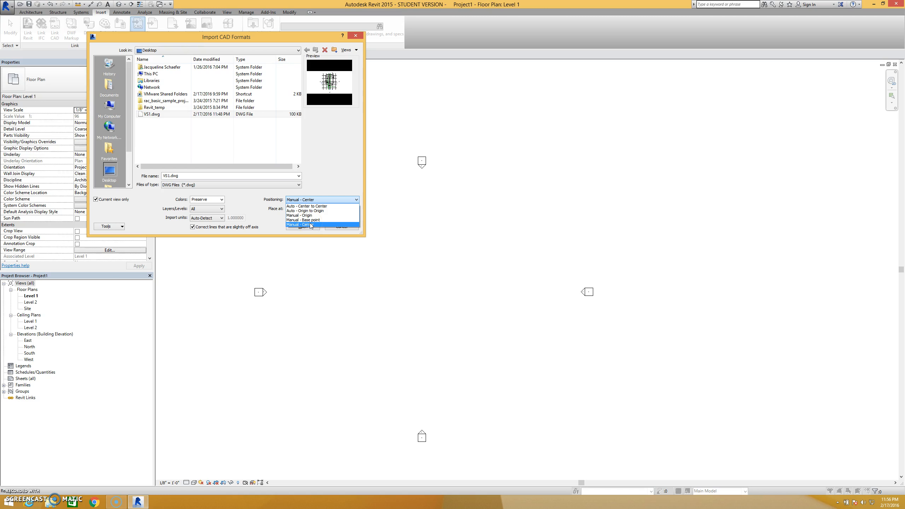
pyautogui.click(310, 222)
pyautogui.click(303, 227)
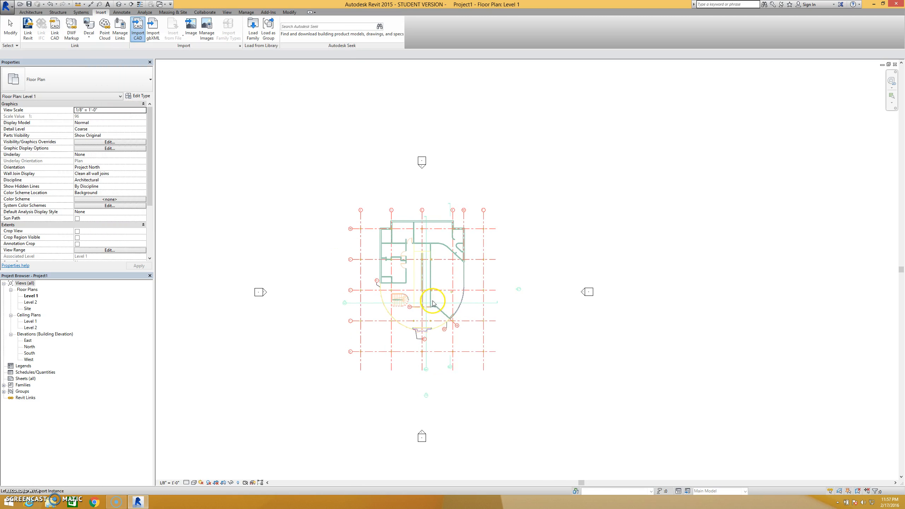
pyautogui.click(443, 307)
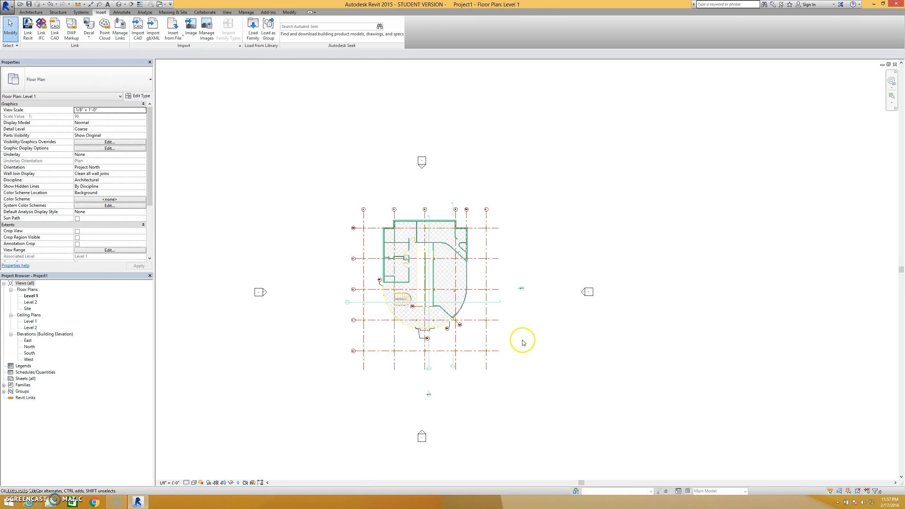
# Query a grid line in the imported VS1.dwg and hide its S-GRID layer in the view.
pyautogui.click(425, 249)
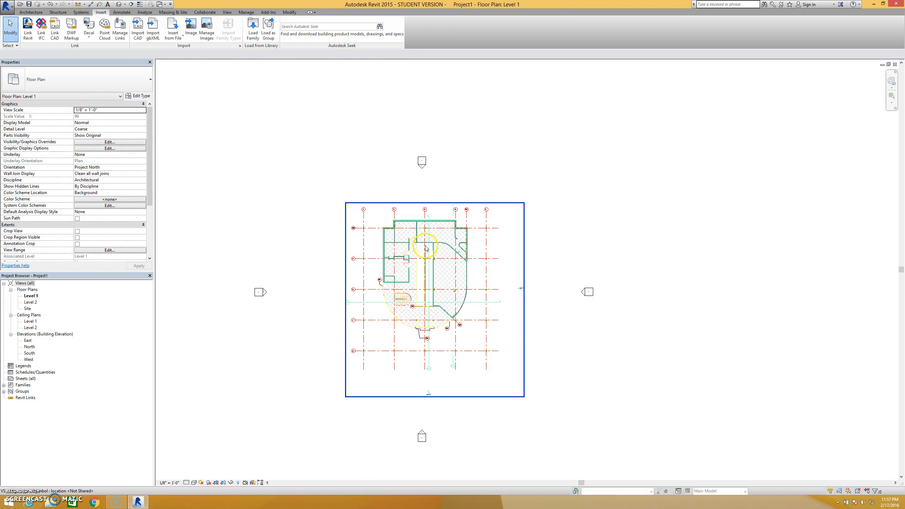
pyautogui.click(394, 205)
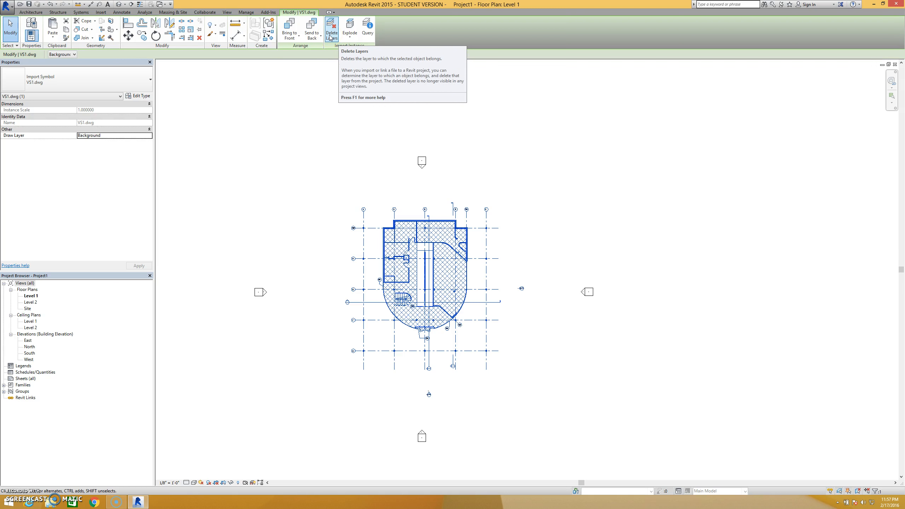
pyautogui.click(351, 39)
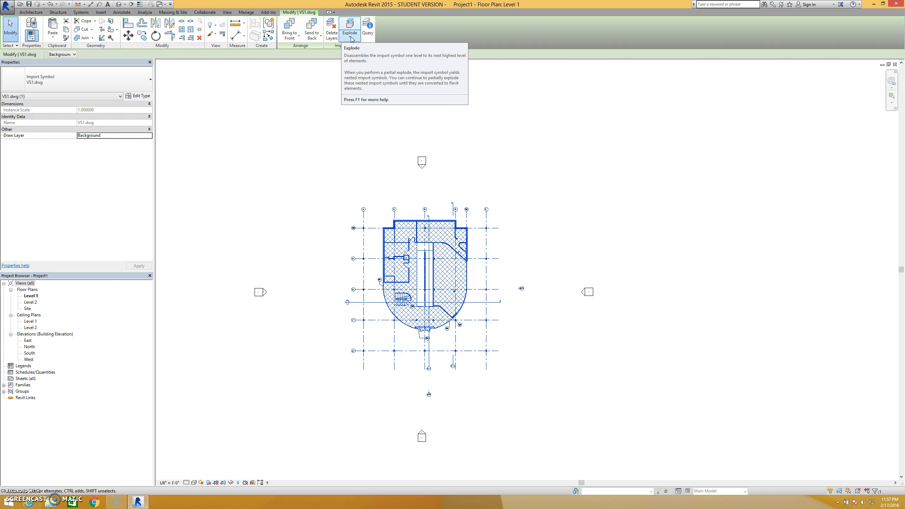
pyautogui.click(367, 27)
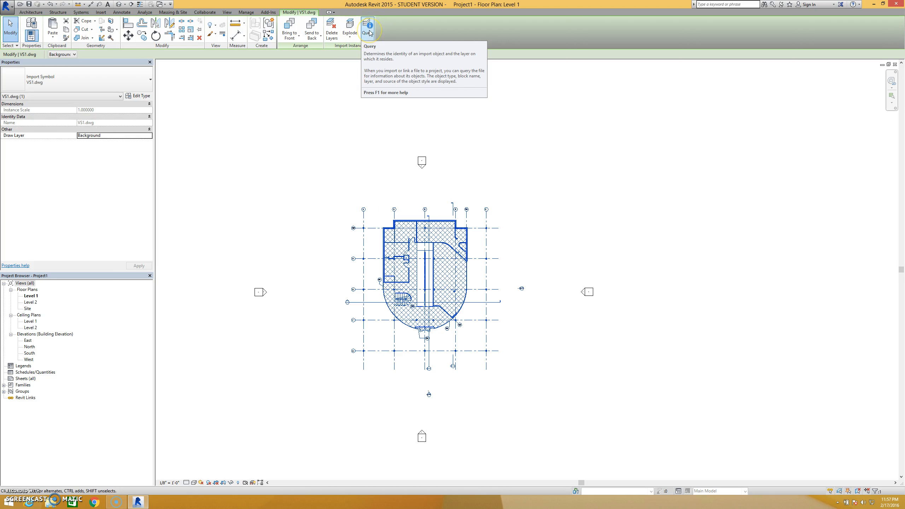
pyautogui.click(370, 33)
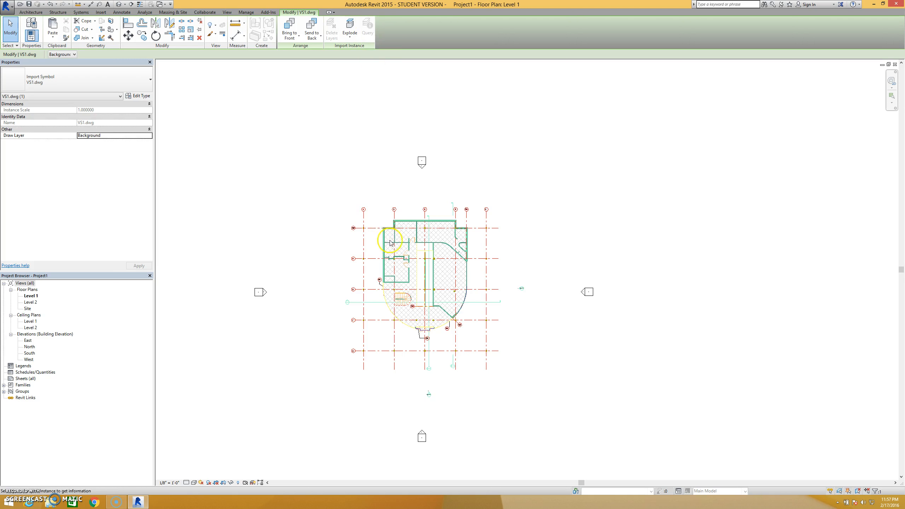
pyautogui.scroll(5, 391, 244)
pyautogui.scroll(2, 410, 381)
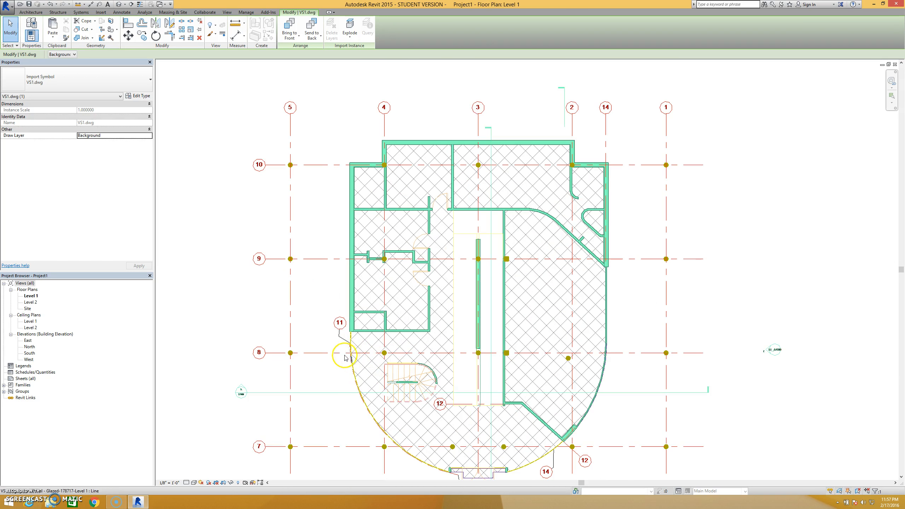
pyautogui.click(333, 352)
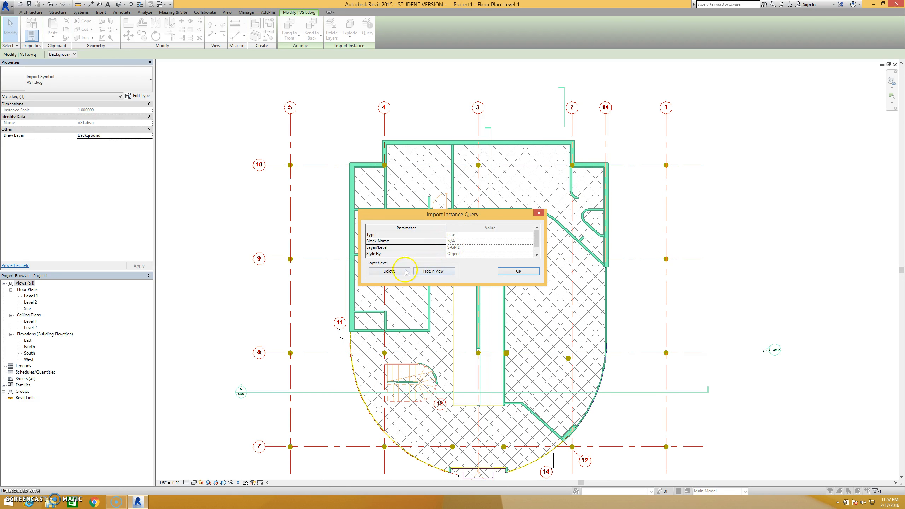
pyautogui.click(434, 272)
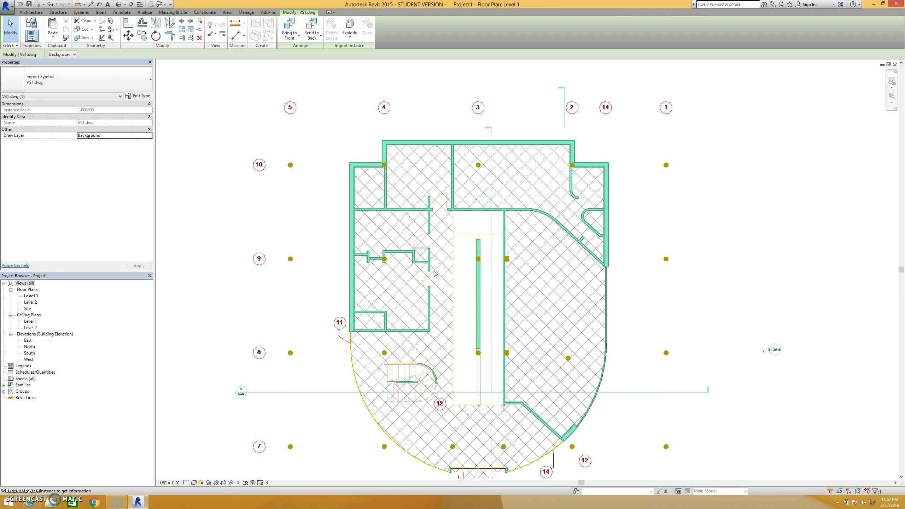
# Undo hiding the S-GRID layer of the imported drawing.
pyautogui.hotkey('ctrl', 'z')
pyautogui.scroll(-2, 408, 231)
pyautogui.scroll(-2, 408, 231)
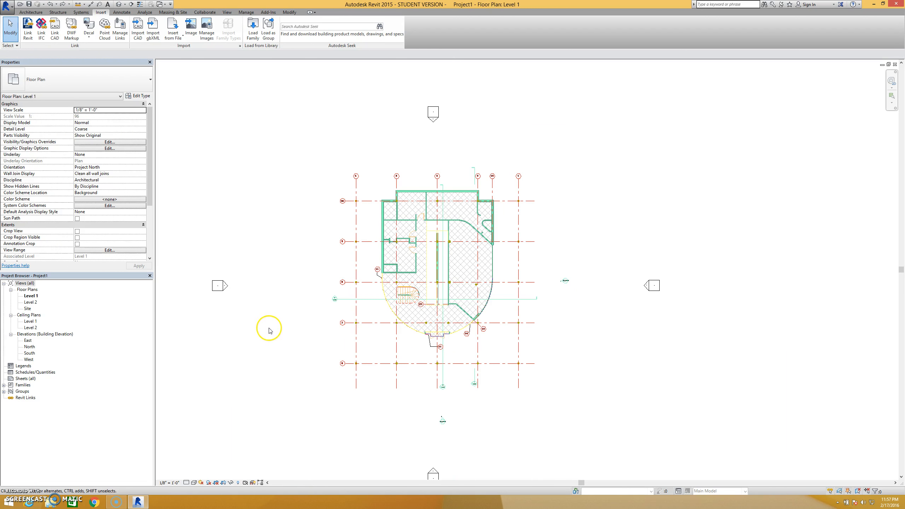
# Review the layers of VS1.dwg among the imported categories in the Level 1 plan's Visibility/Graphic Overrides.
pyautogui.press('v')
pyautogui.press('v')
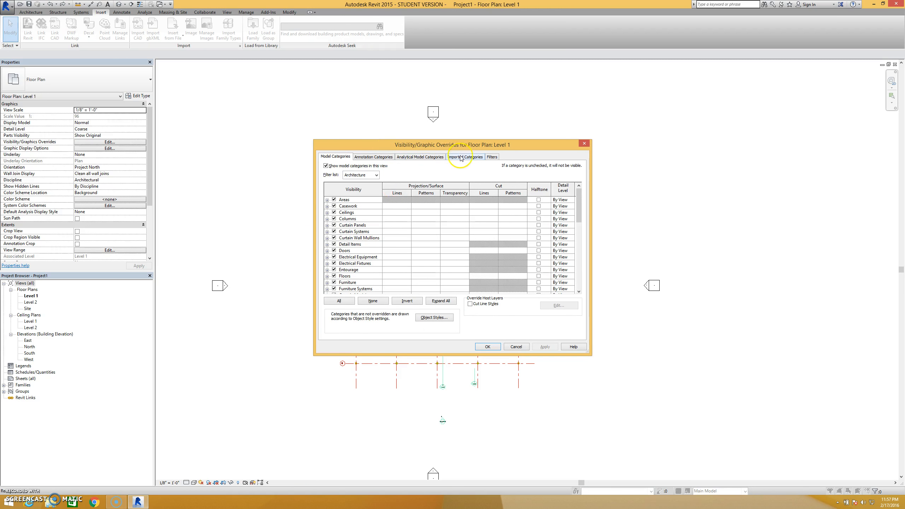
pyautogui.click(460, 158)
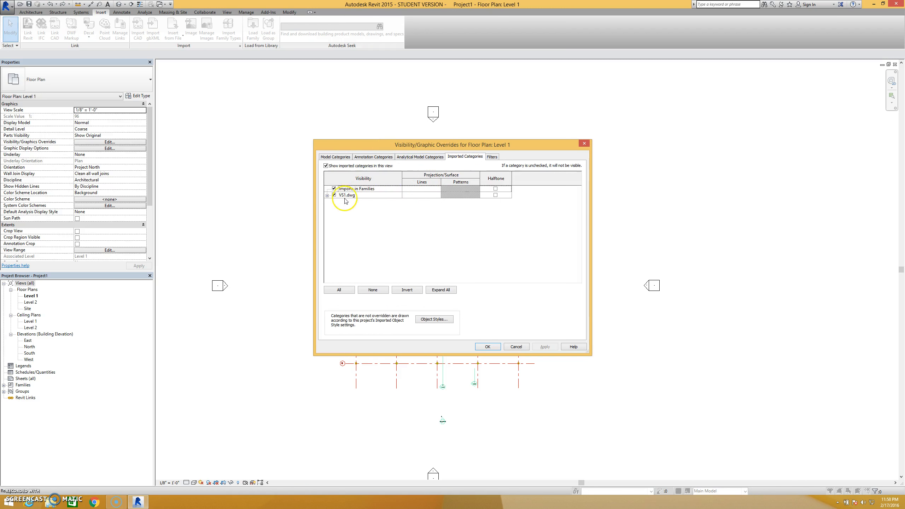
pyautogui.click(327, 196)
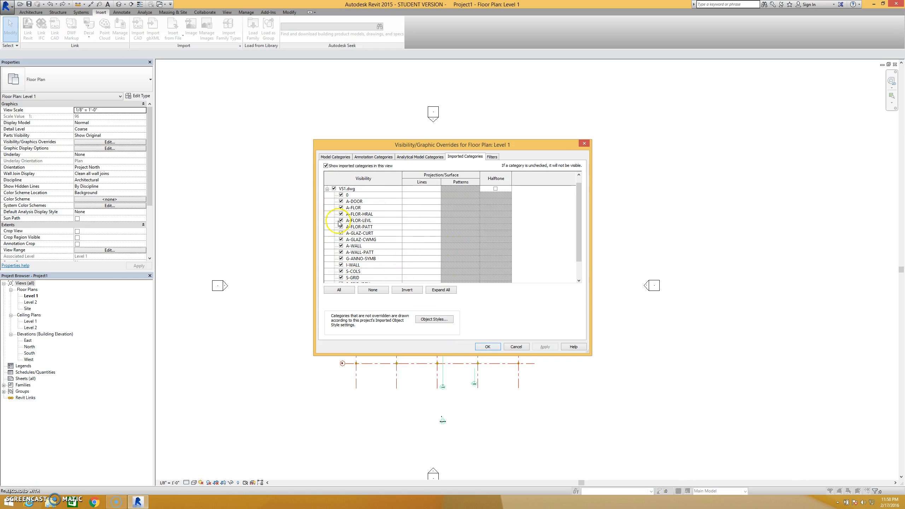
pyautogui.click(487, 346)
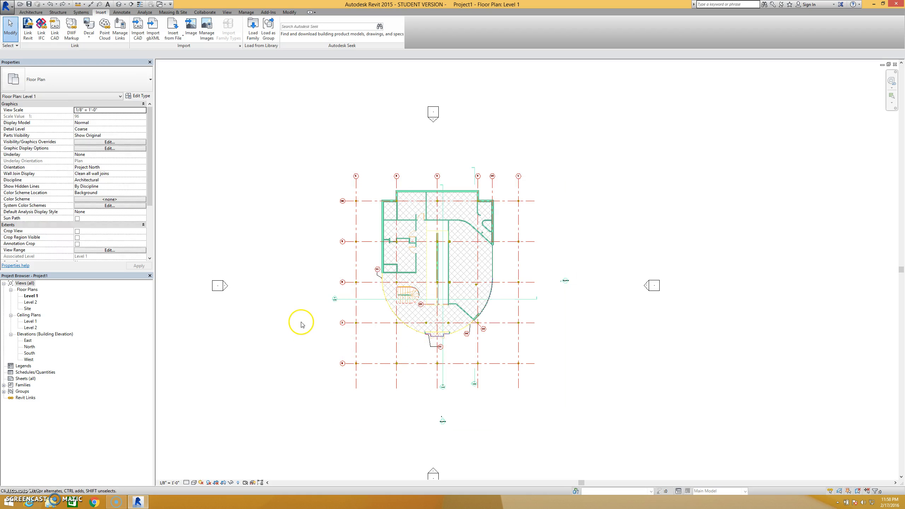
# Pin the imported VS1.dwg drawing in place.
pyautogui.click(356, 255)
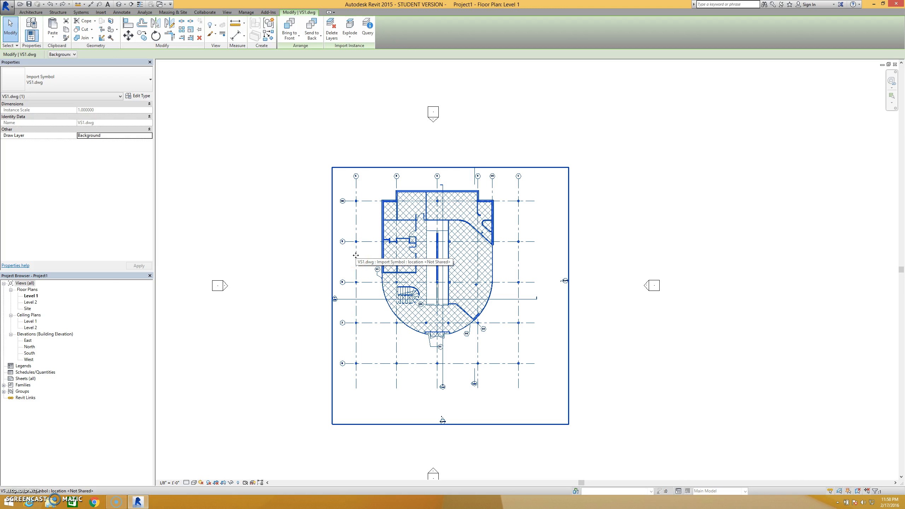
pyautogui.click(351, 228)
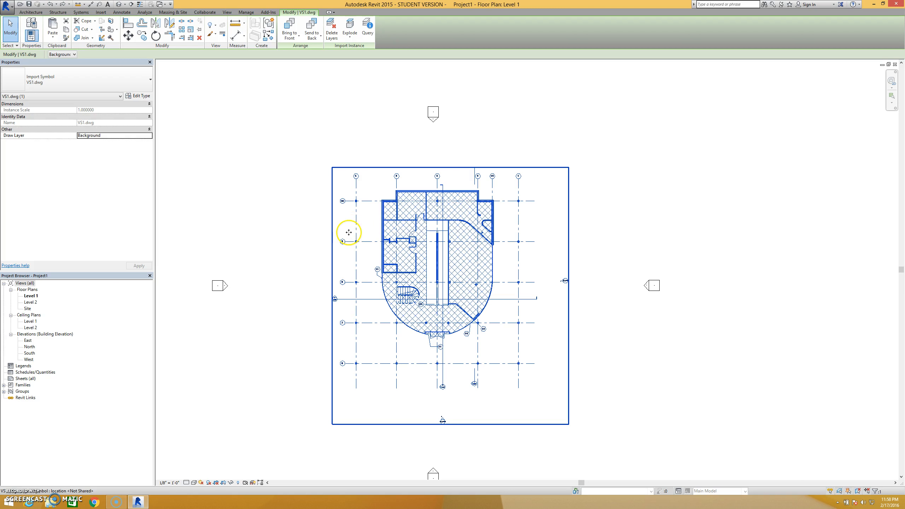
pyautogui.click(200, 30)
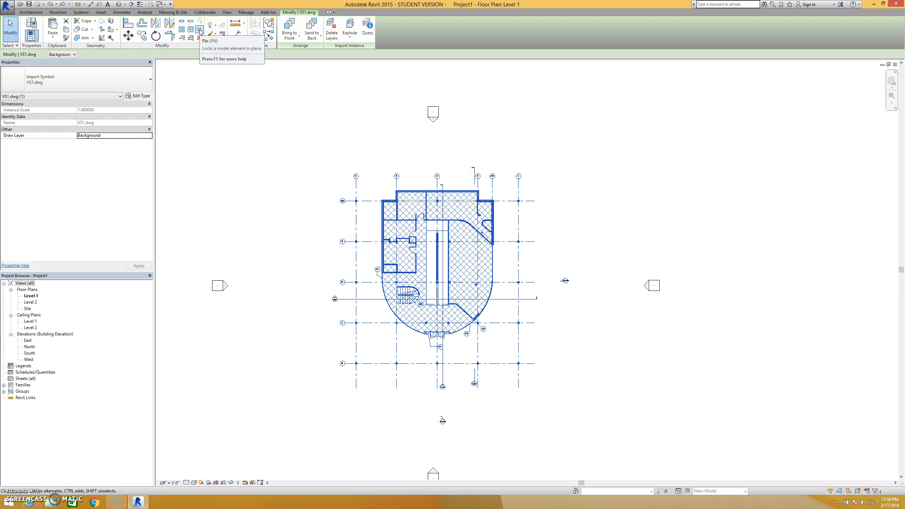
pyautogui.click(249, 124)
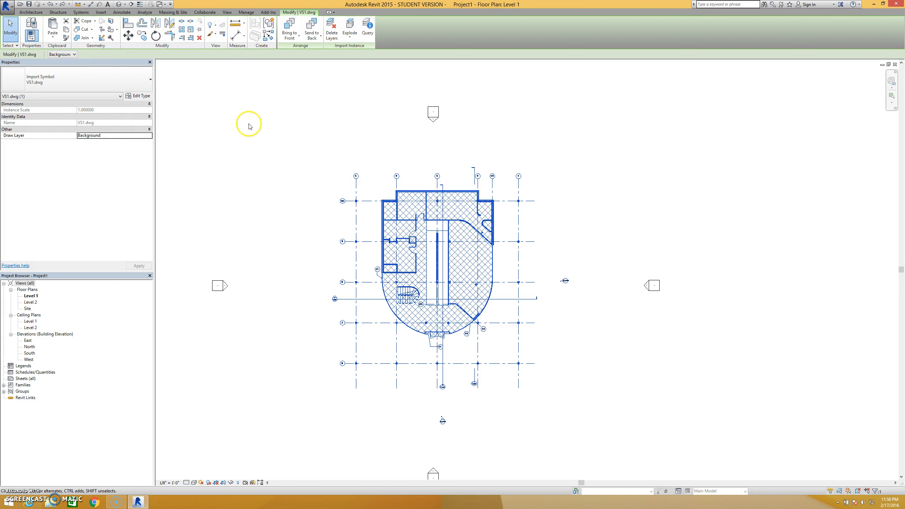